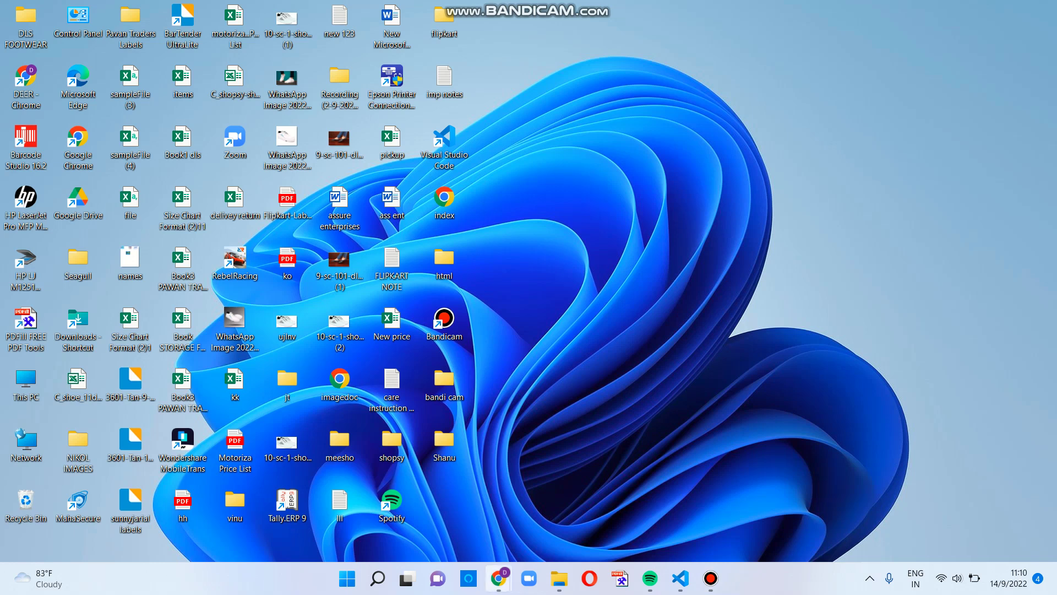
Step: In the Incognito window, open the Meesho Supplier Panel bookmark and log in with the saved supplier credentials
{"action": "mouse_move", "coordinate": [498, 578]}
{"action": "left_click", "coordinate": [573, 512]}
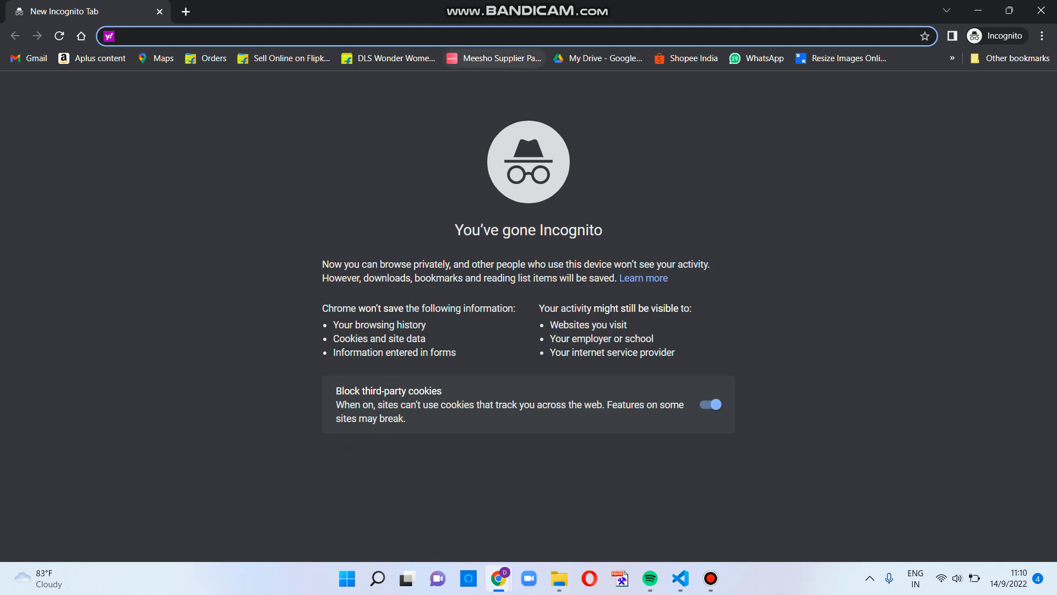
{"action": "left_click", "coordinate": [496, 58]}
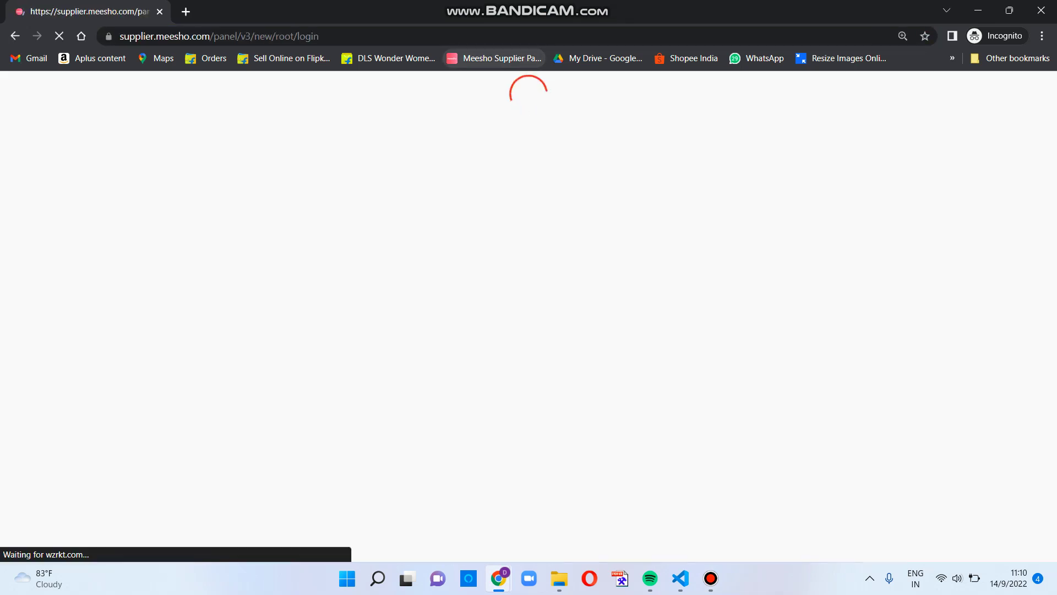
{"action": "left_click", "coordinate": [407, 224]}
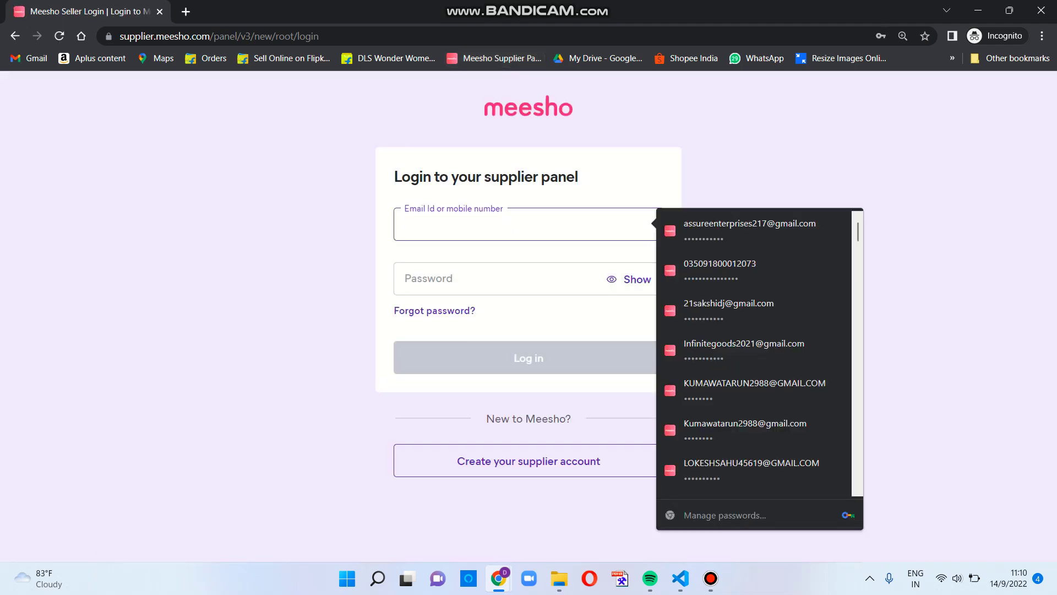
{"action": "type", "text": "ka"}
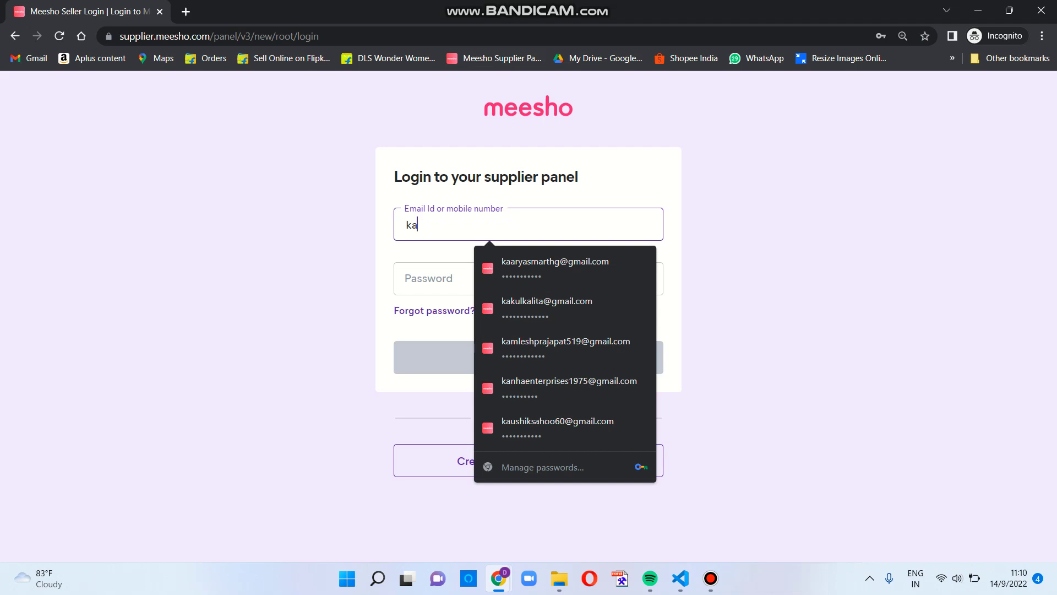
{"action": "key", "text": "BackSpace"}
{"action": "key", "text": "BackSpace"}
{"action": "type", "text": "ra"}
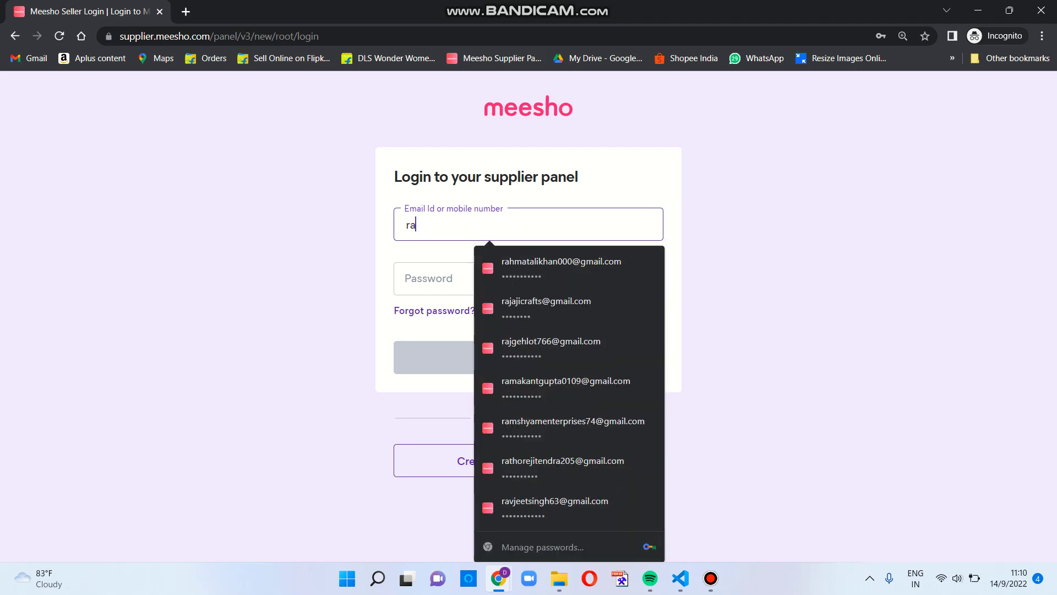
{"action": "type", "text": "j"}
{"action": "key", "text": "Down"}
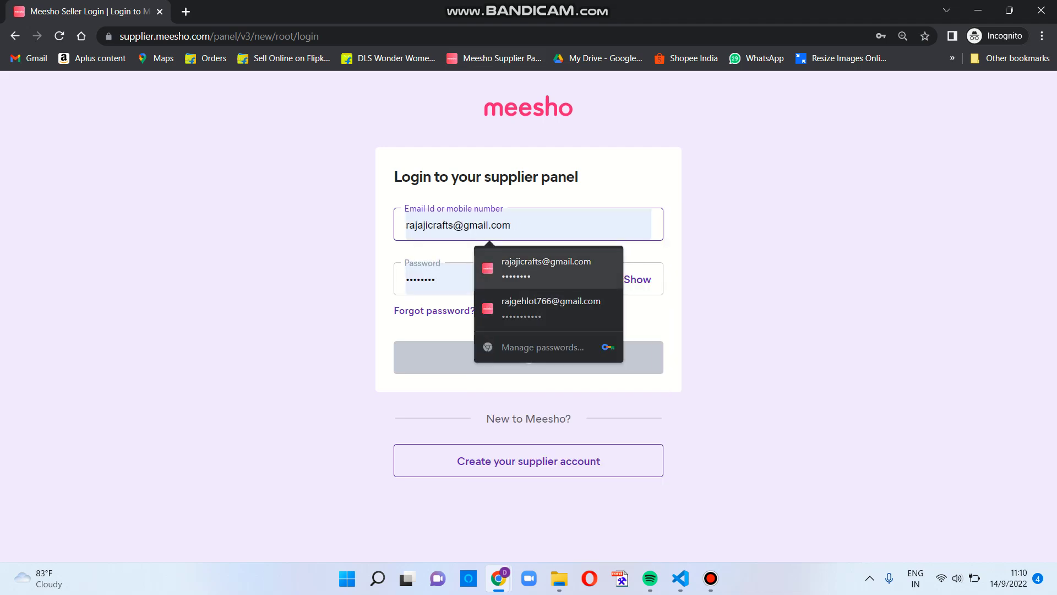
{"action": "key", "text": "Return"}
{"action": "key", "text": "Return"}
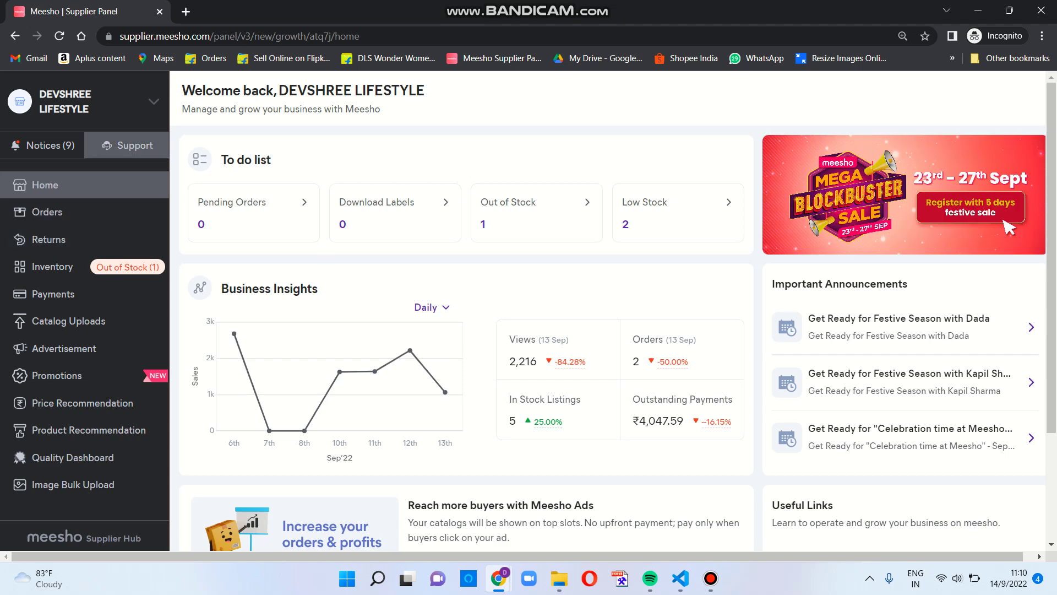
Step: From Support, pick the 'I have received wrong return' help topic and start a new ticket
{"action": "left_click", "coordinate": [126, 145]}
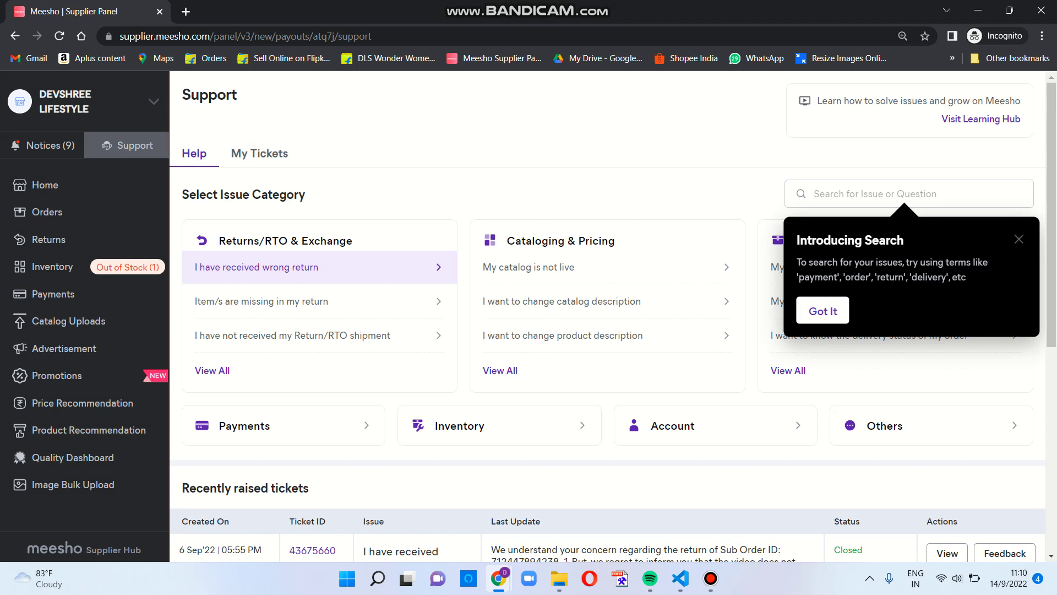
{"action": "left_click", "coordinate": [319, 267]}
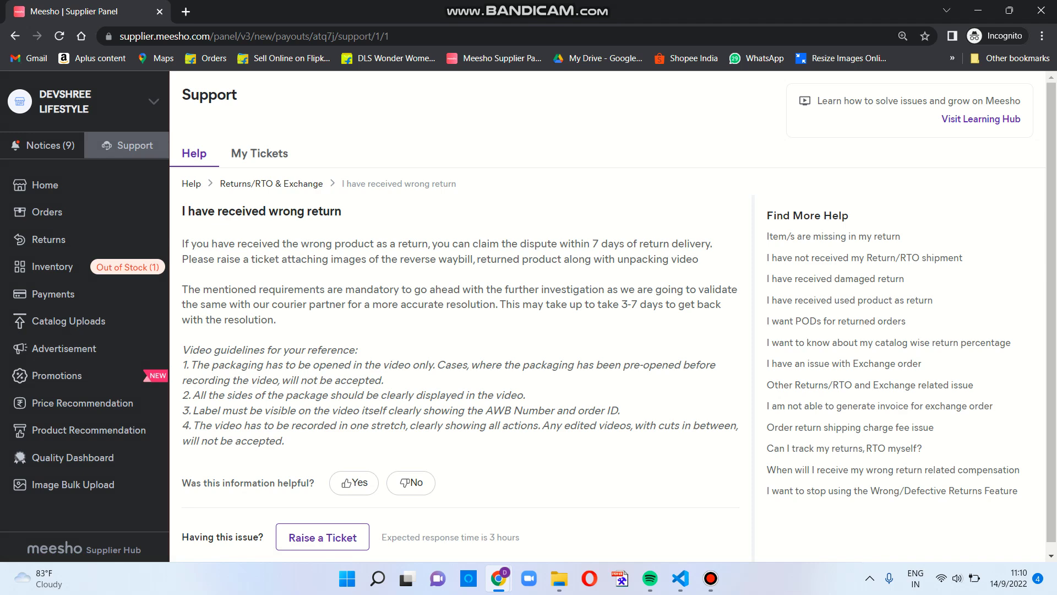
{"action": "left_click", "coordinate": [322, 537]}
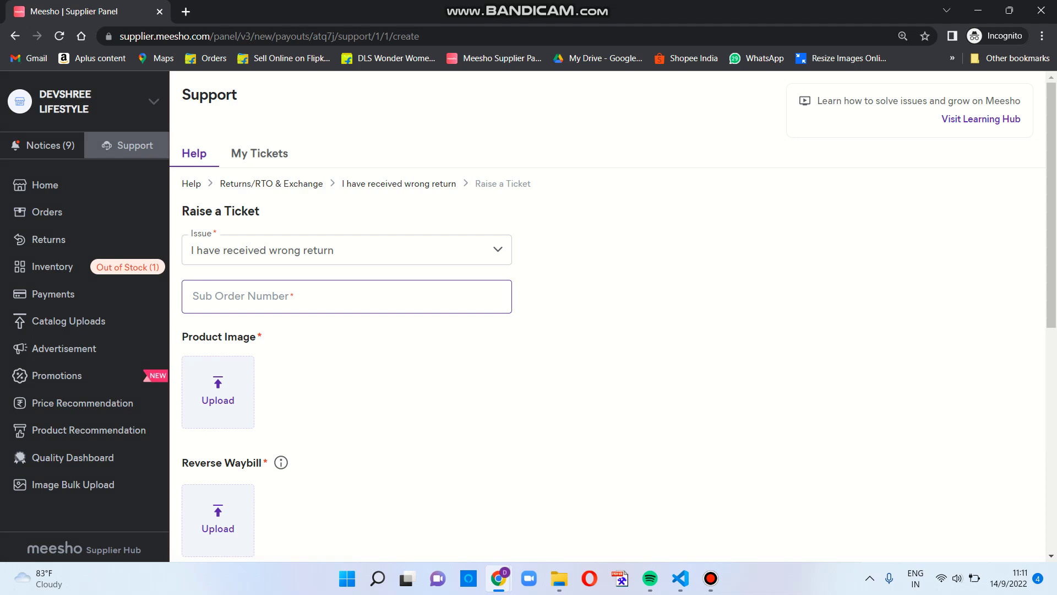
Step: Enter the sub order number on the ticket, then start choosing a product image to attach
{"action": "left_click", "coordinate": [278, 298]}
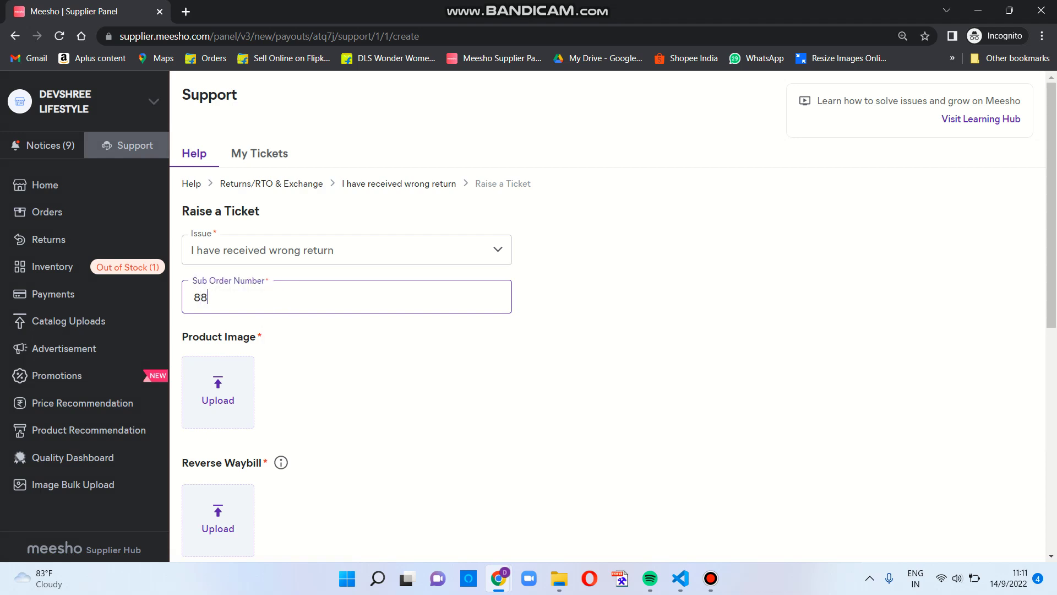
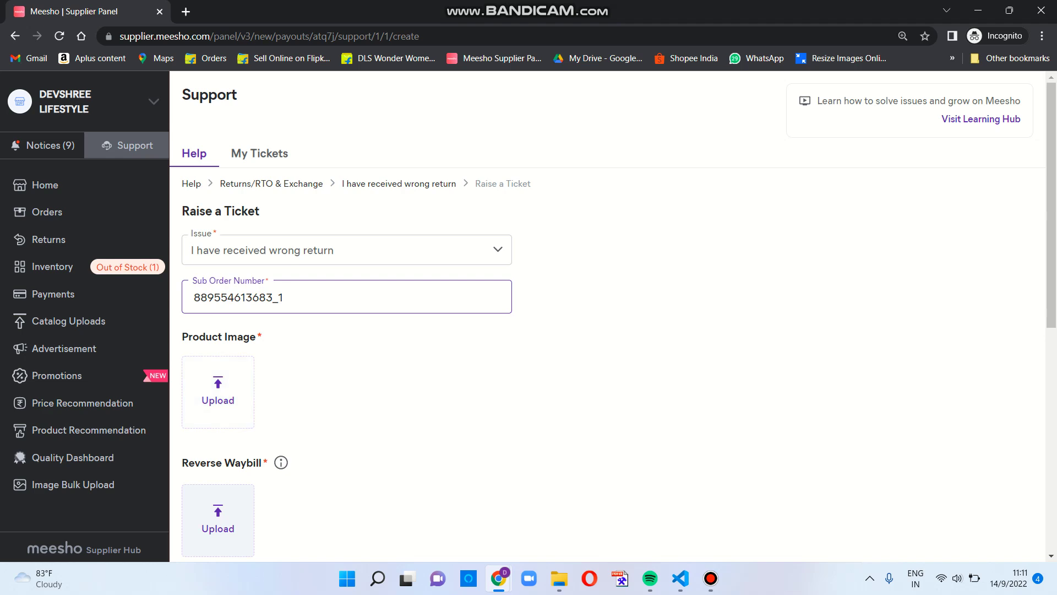
{"action": "left_click", "coordinate": [218, 386]}
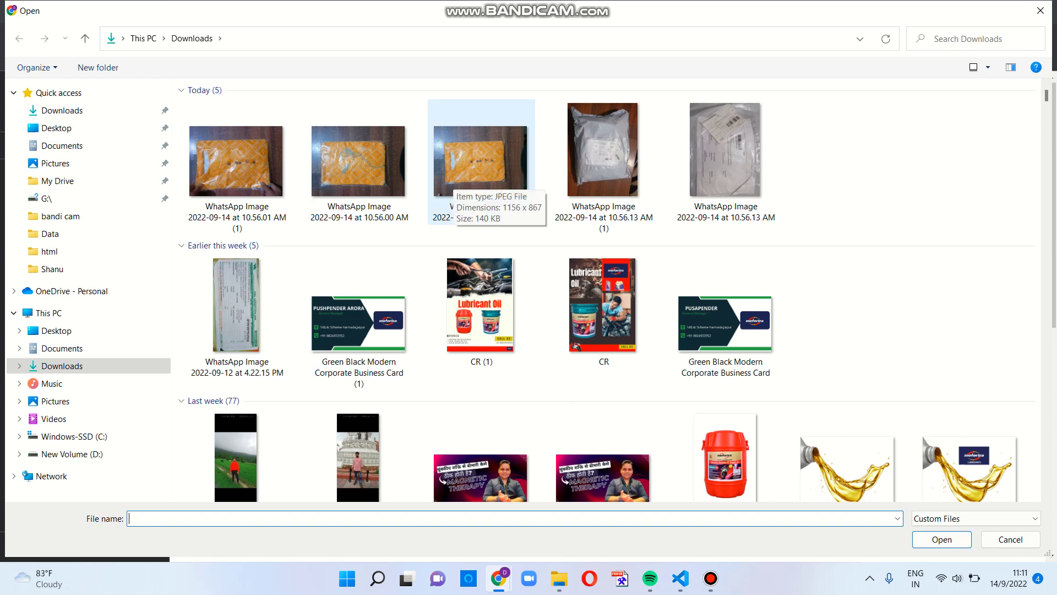
Step: Attach the 10.56.01 AM and 10.56.00 AM WhatsApp images as product images
{"action": "left_click", "coordinate": [452, 182]}
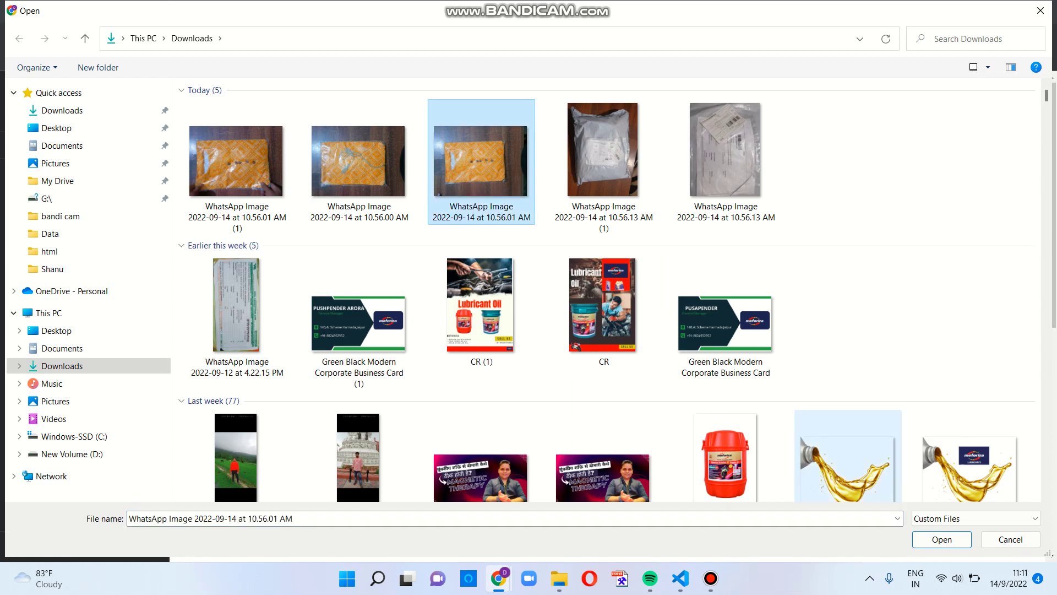
{"action": "left_click", "coordinate": [941, 539]}
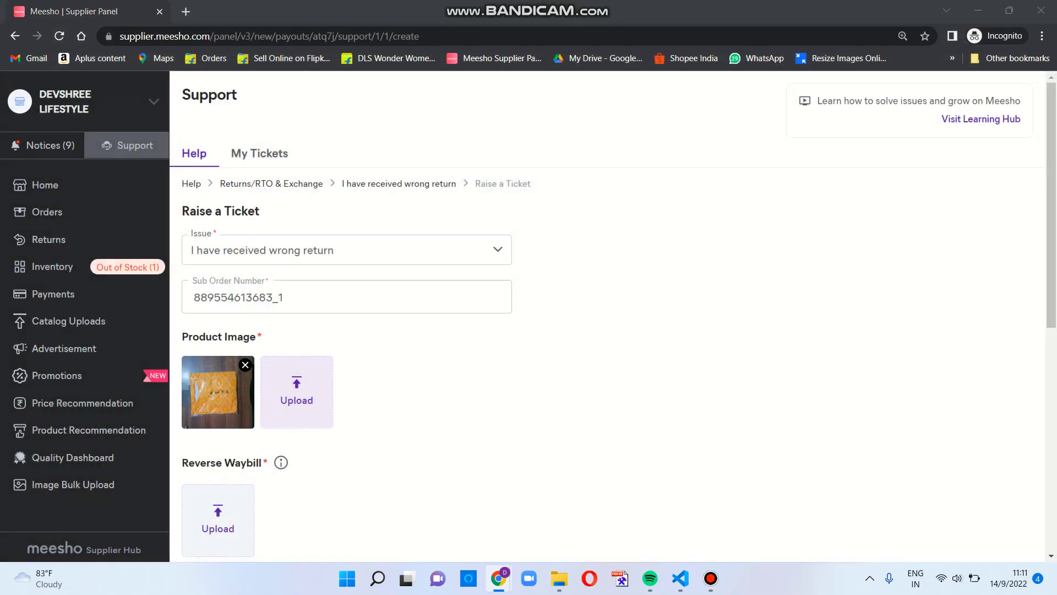
{"action": "left_click", "coordinate": [296, 391]}
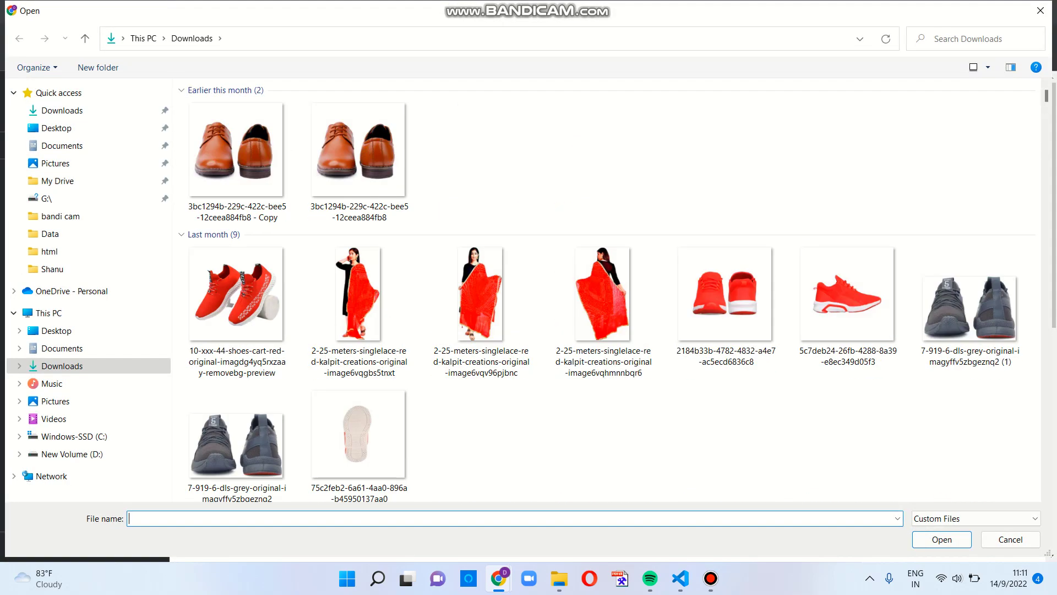
{"action": "left_click", "coordinate": [359, 161]}
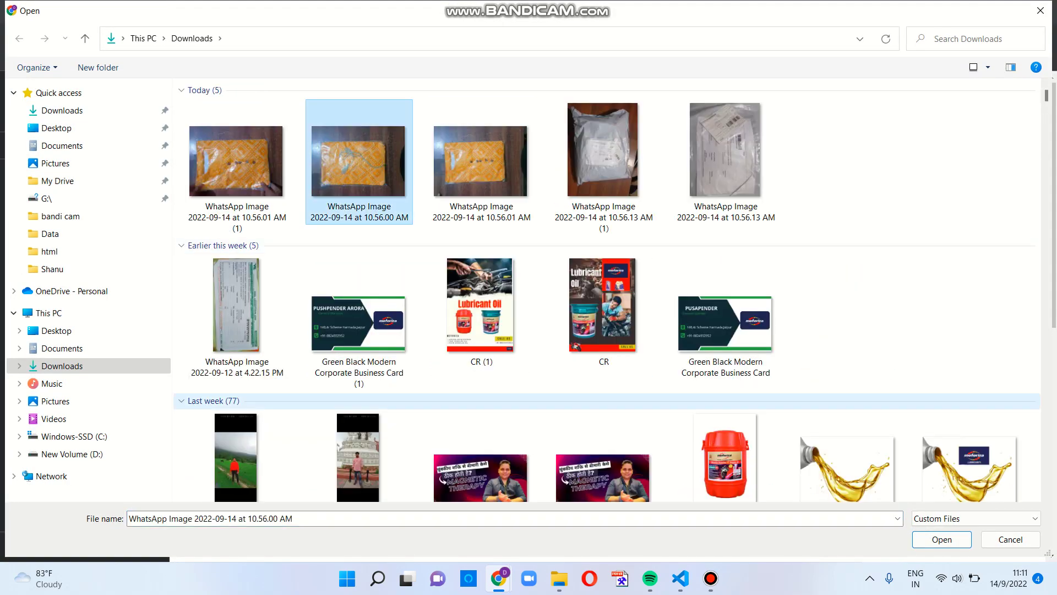
{"action": "left_click", "coordinate": [941, 539]}
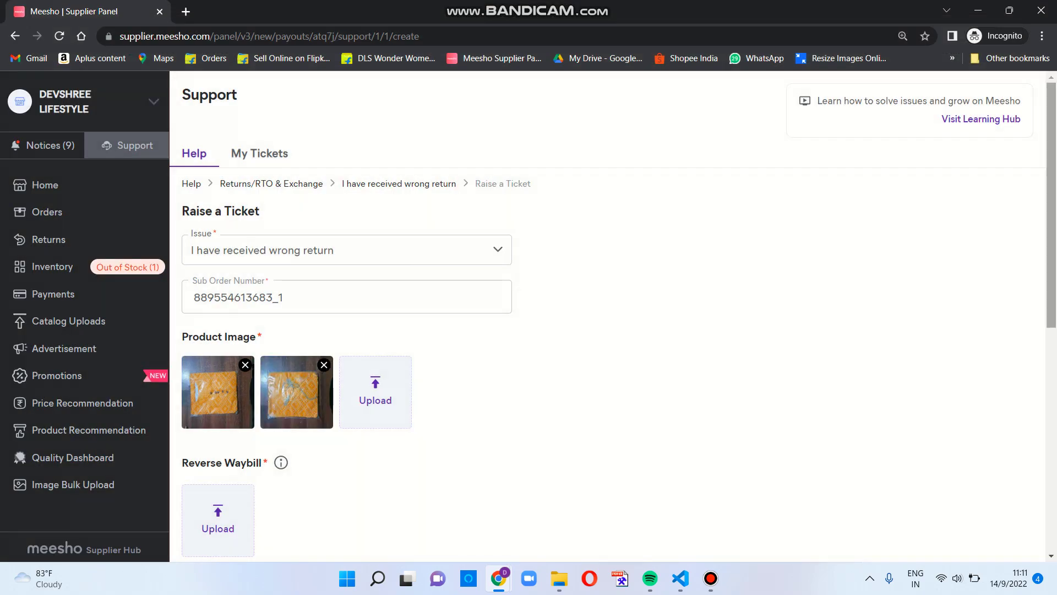
Step: Attach both 10.56.13 AM package photos as Reverse Waybill images
{"action": "scroll", "coordinate": [606, 330], "scroll_direction": "down", "scroll_amount": 3}
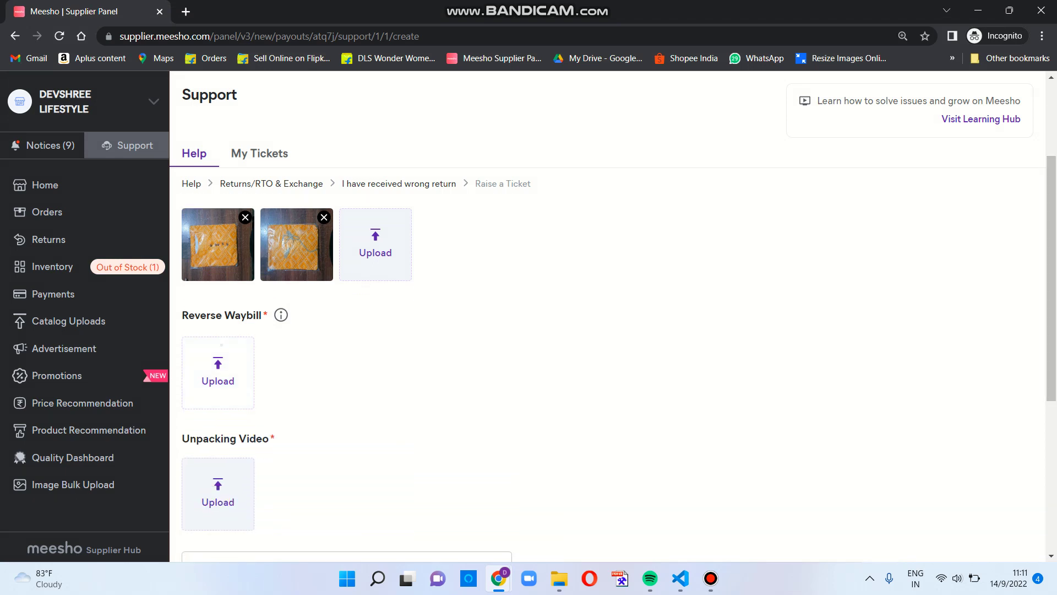
{"action": "left_click", "coordinate": [218, 372]}
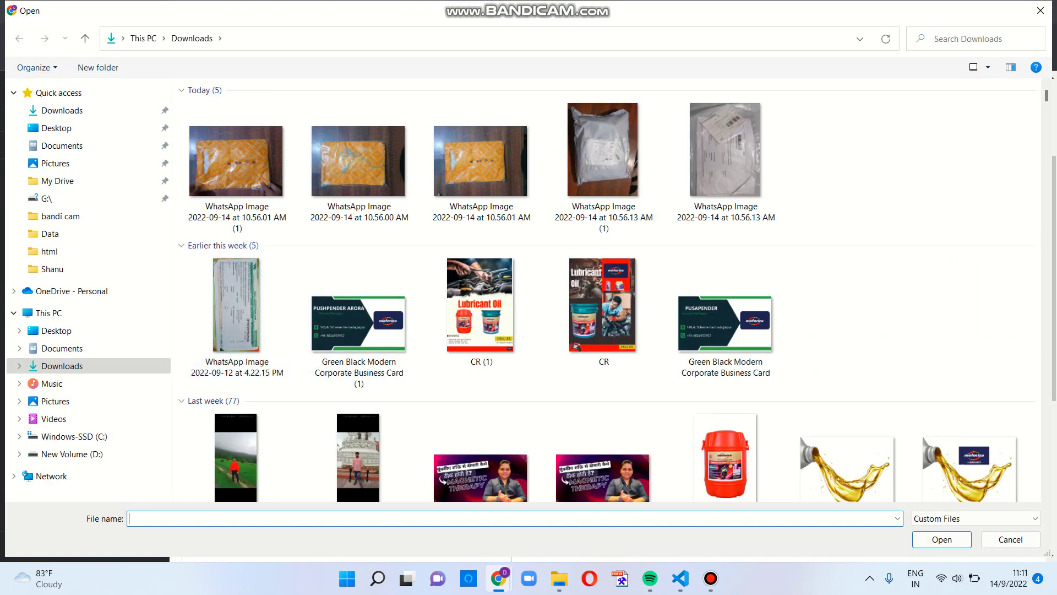
{"action": "left_click", "coordinate": [603, 160]}
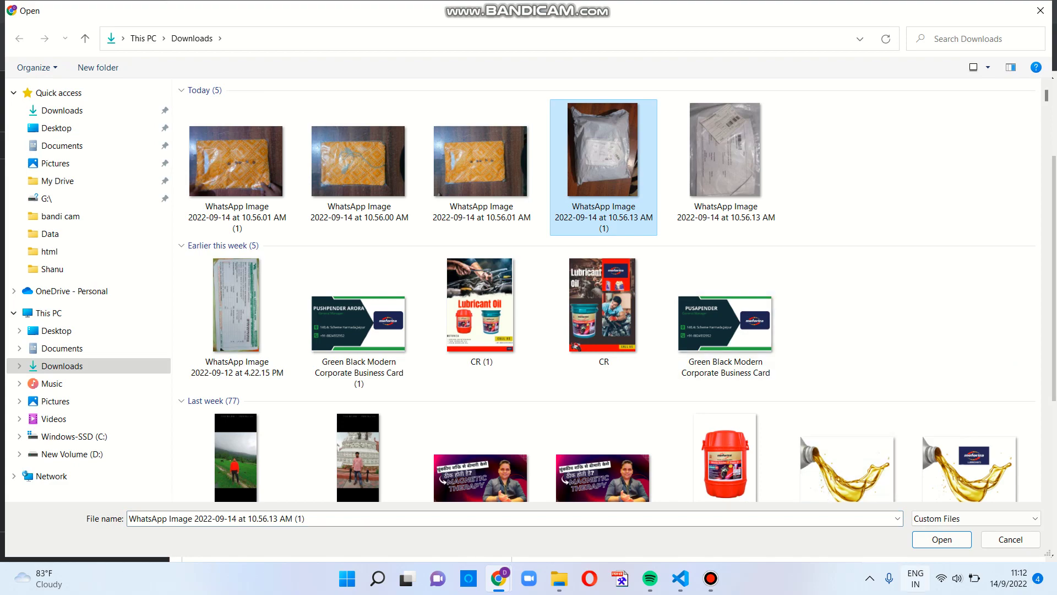
{"action": "left_click", "coordinate": [941, 539]}
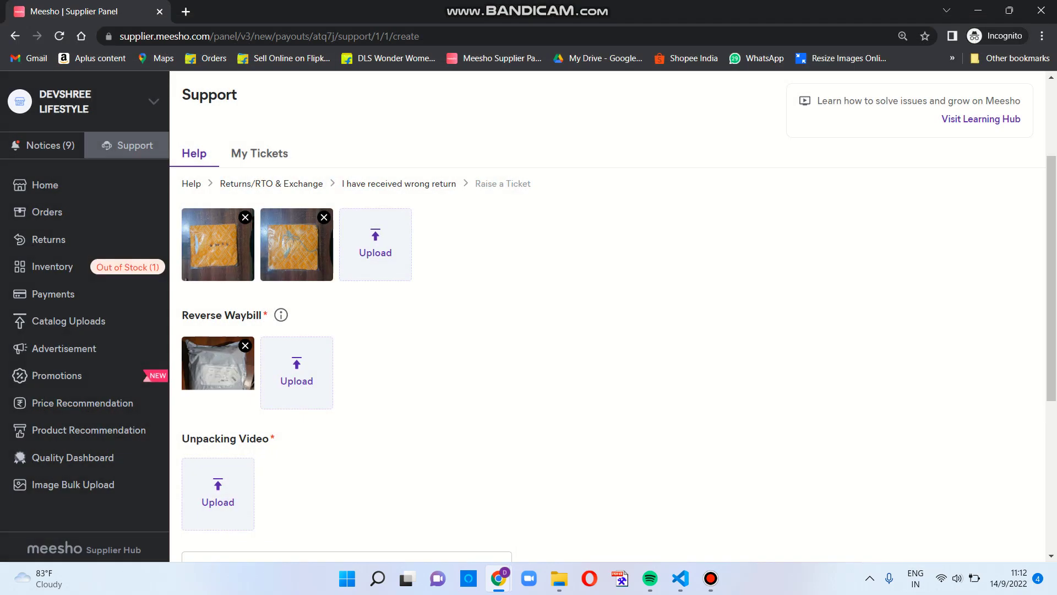
{"action": "left_click", "coordinate": [296, 373]}
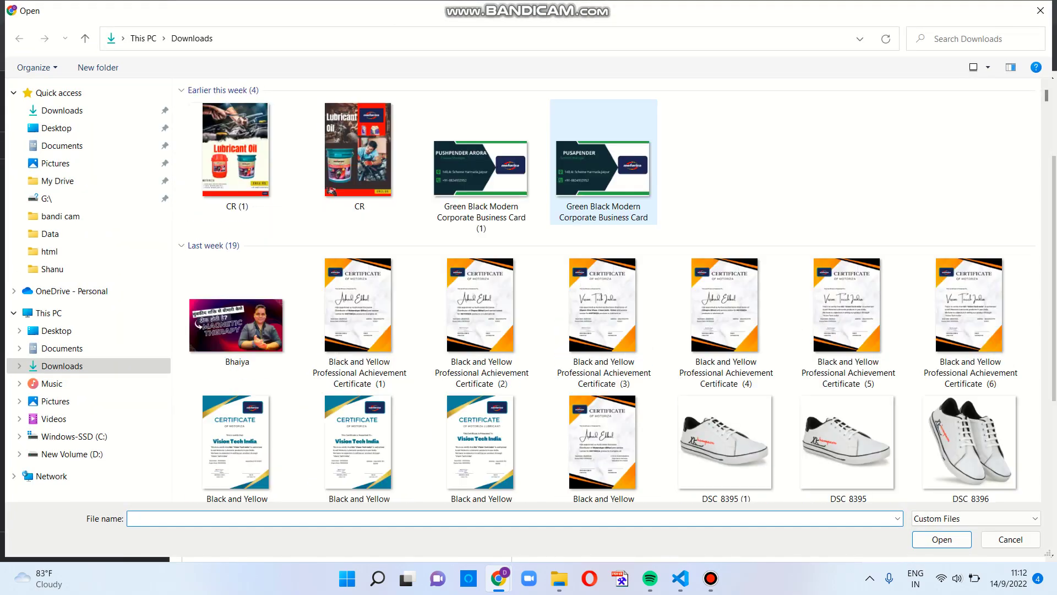
{"action": "left_click", "coordinate": [726, 160]}
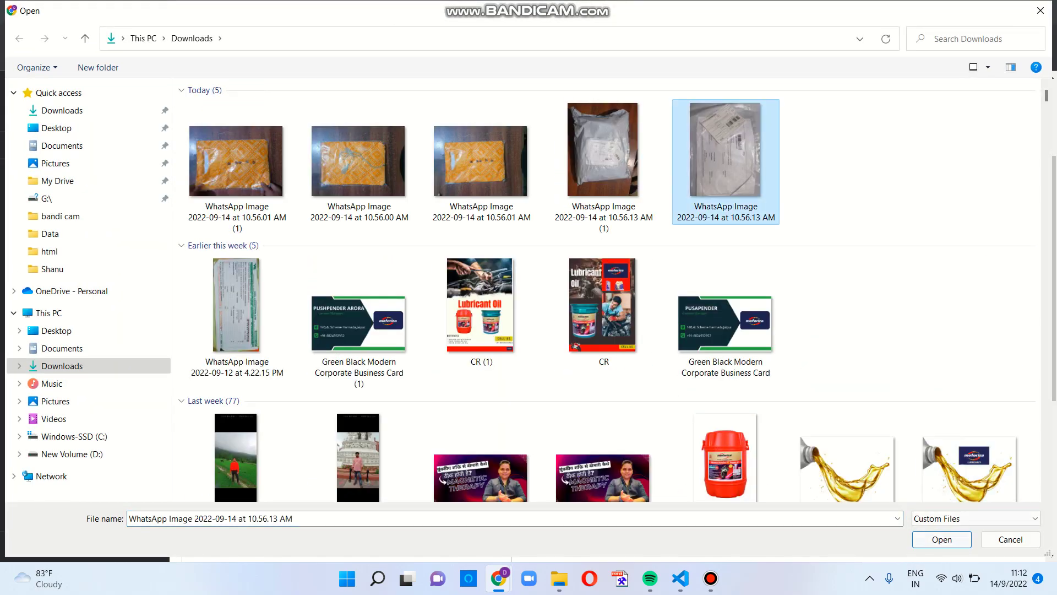
{"action": "left_click", "coordinate": [941, 539]}
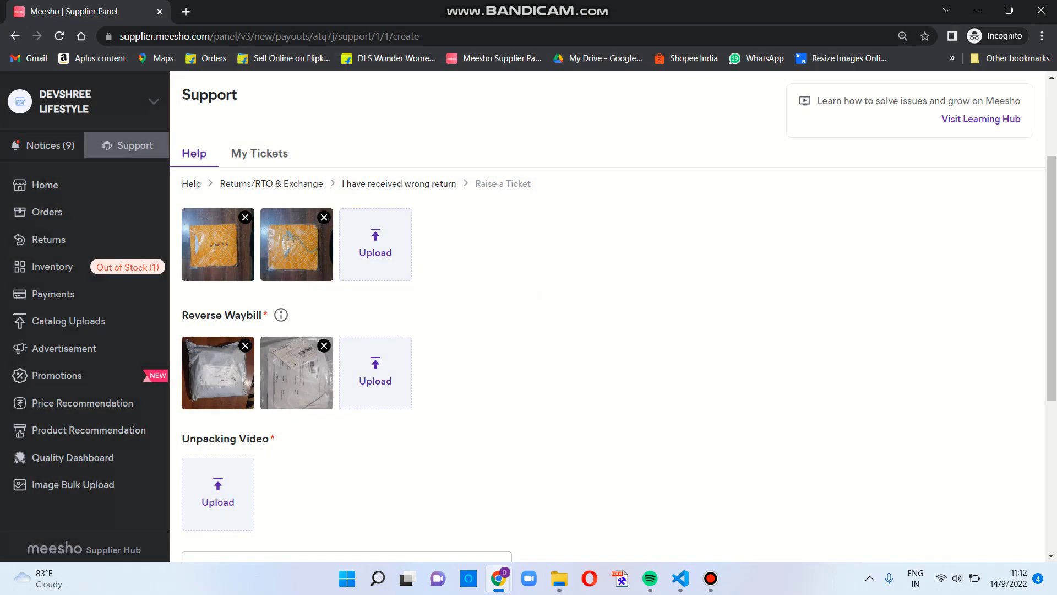
{"action": "scroll", "coordinate": [608, 317], "scroll_direction": "down", "scroll_amount": 2}
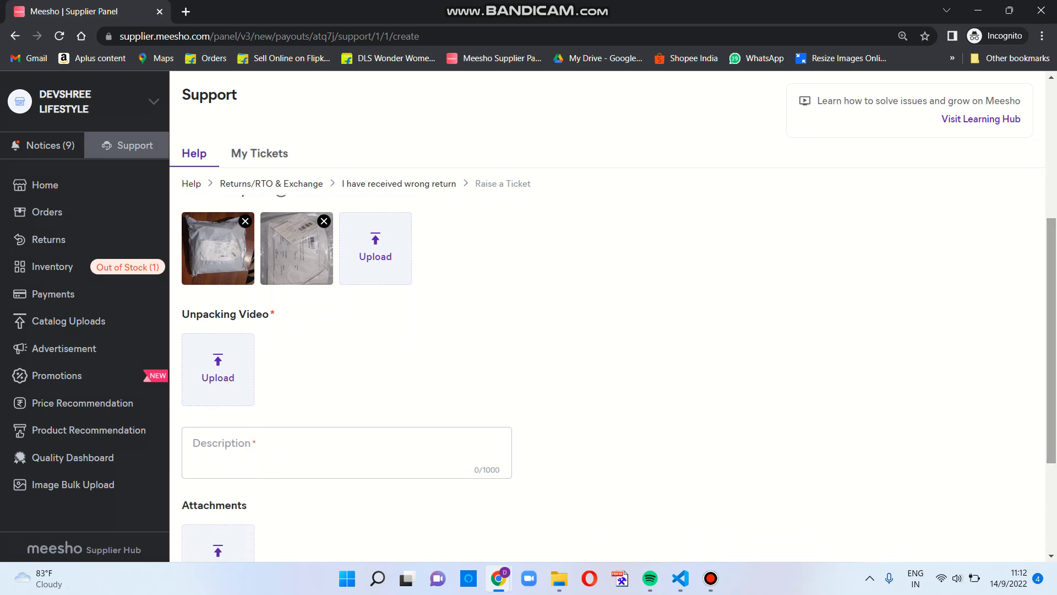
Step: Upload WhatsApp Video 2022-09-14 at 10.56.12 AM as the unpacking video
{"action": "left_click", "coordinate": [217, 369]}
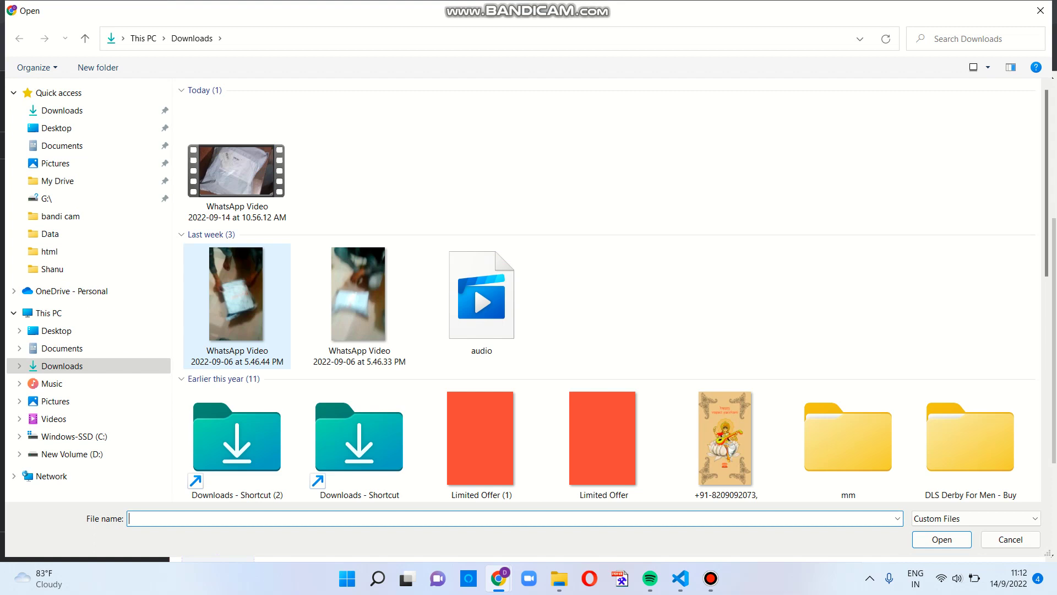
{"action": "left_click", "coordinate": [237, 171]}
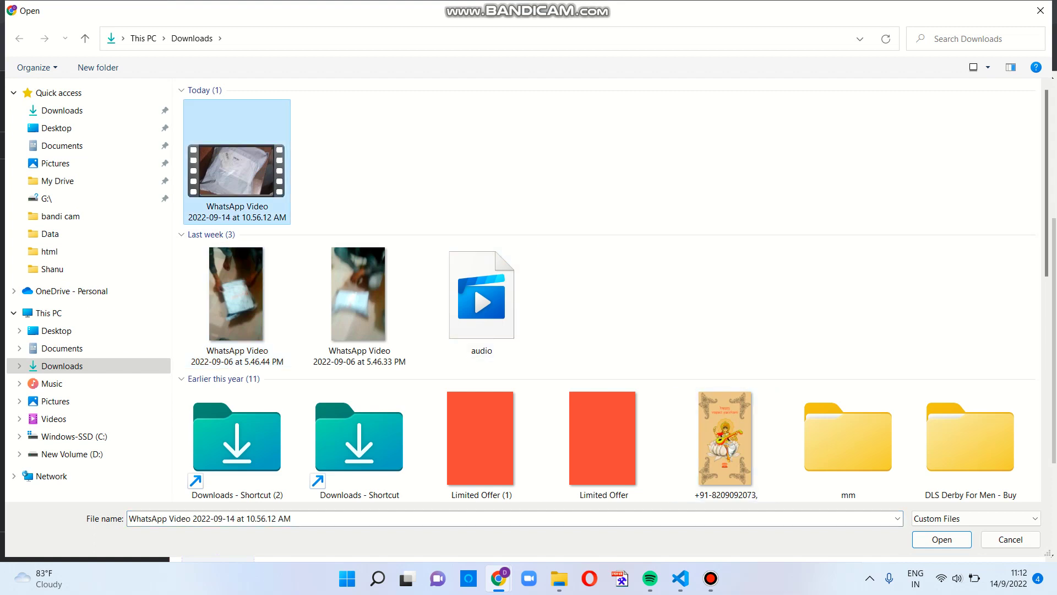
{"action": "left_click", "coordinate": [941, 539]}
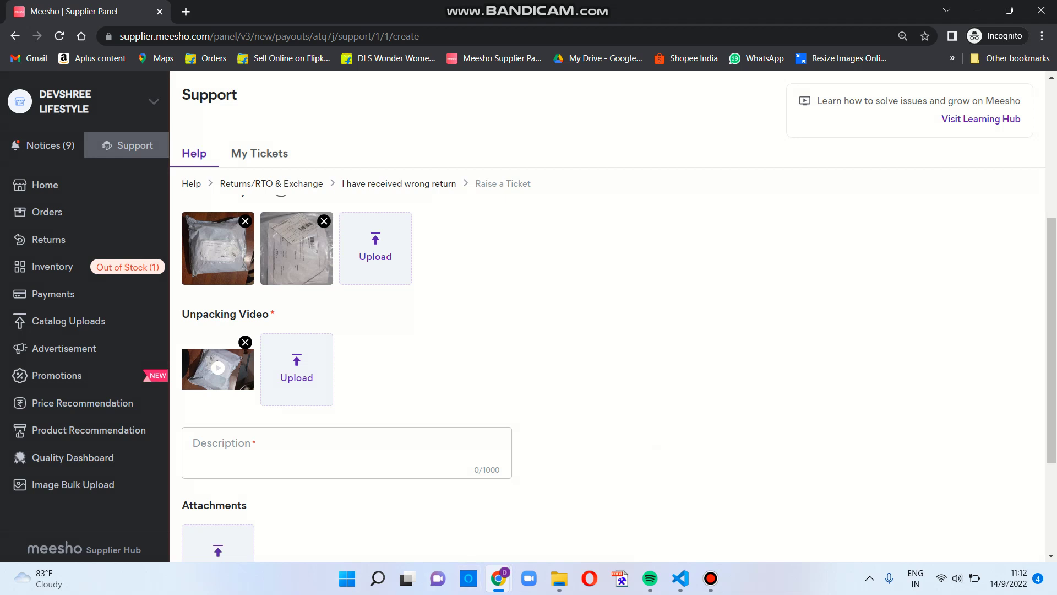
{"action": "left_click", "coordinate": [275, 449]}
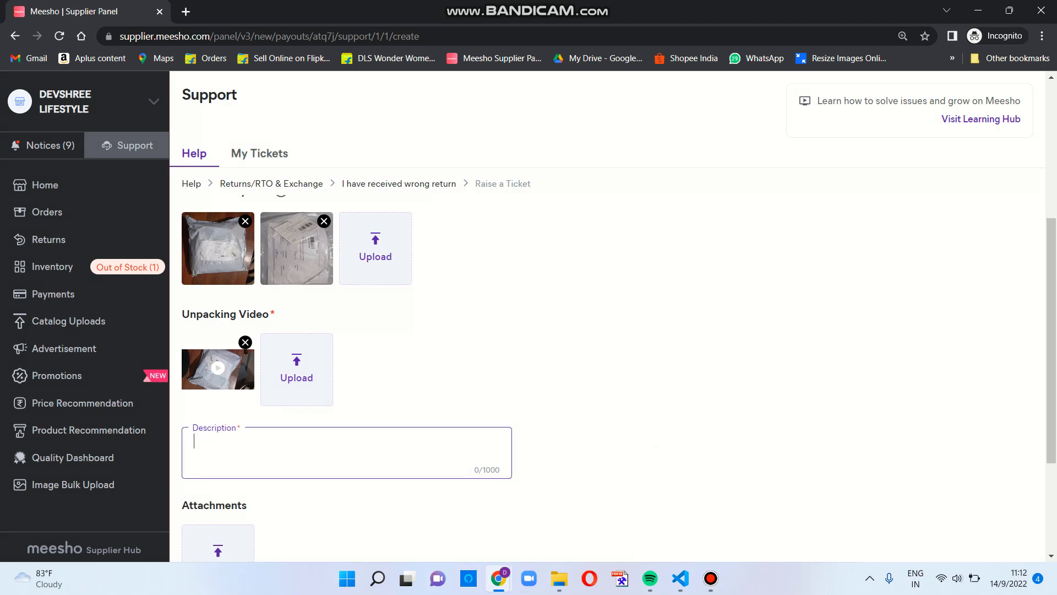
Step: Enter the description 'Hii team i recieved wrong product so please refund my money thanks.'
{"action": "type", "text": "Hii team i rece"}
{"action": "key", "text": "BackSpace"}
{"action": "type", "text": "ieved wrong"}
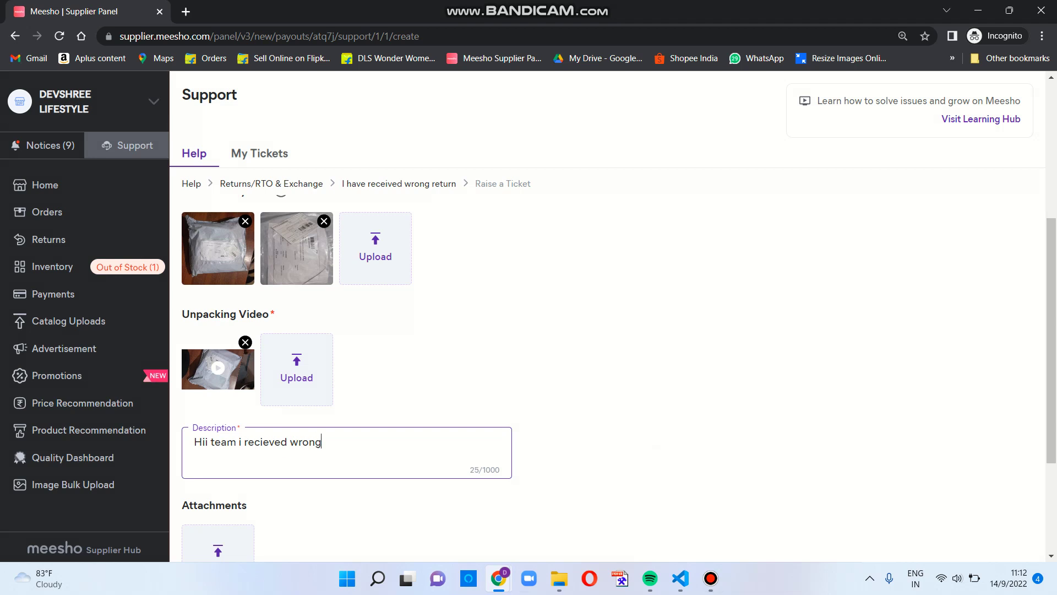
{"action": "type", "text": " product so s"}
{"action": "key", "text": "BackSpace"}
{"action": "type", "text": "ease refun"}
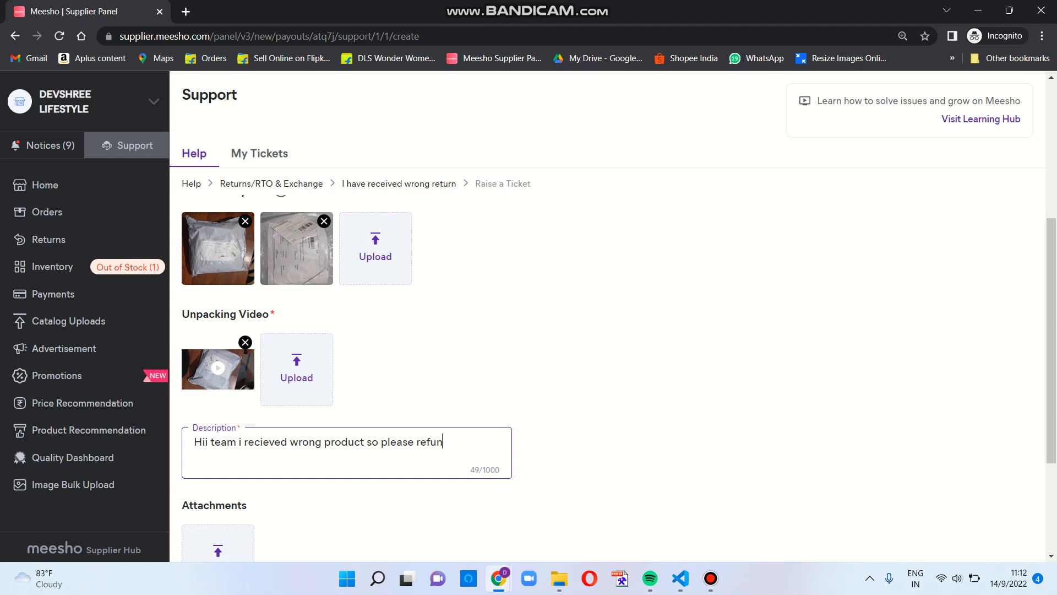
{"action": "type", "text": "d my money thanks."}
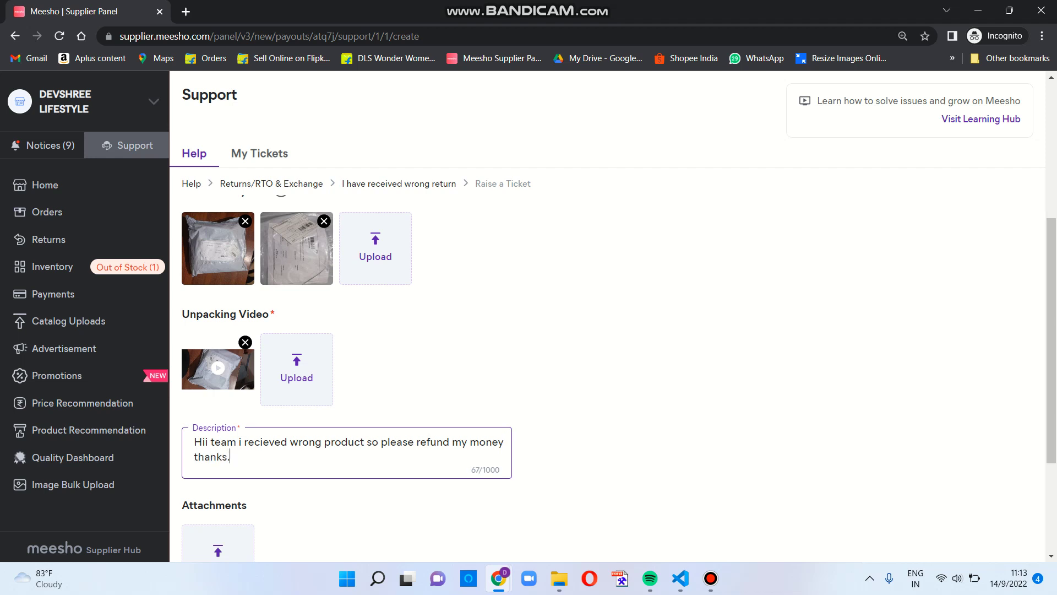
{"action": "scroll", "coordinate": [606, 358], "scroll_direction": "down", "scroll_amount": 3}
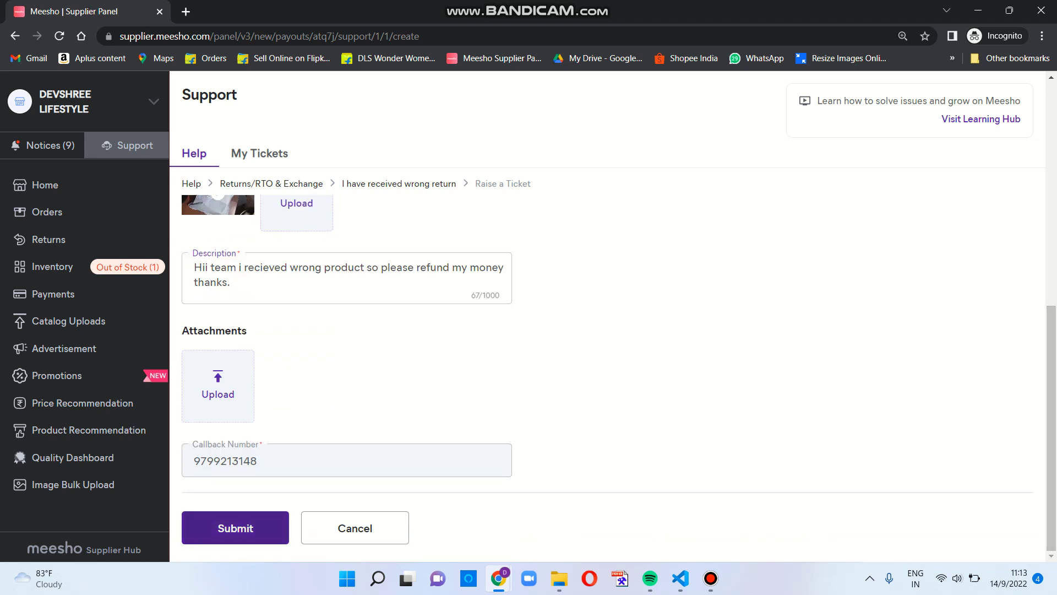
Step: Submit the completed wrong-return ticket
{"action": "left_click", "coordinate": [235, 527]}
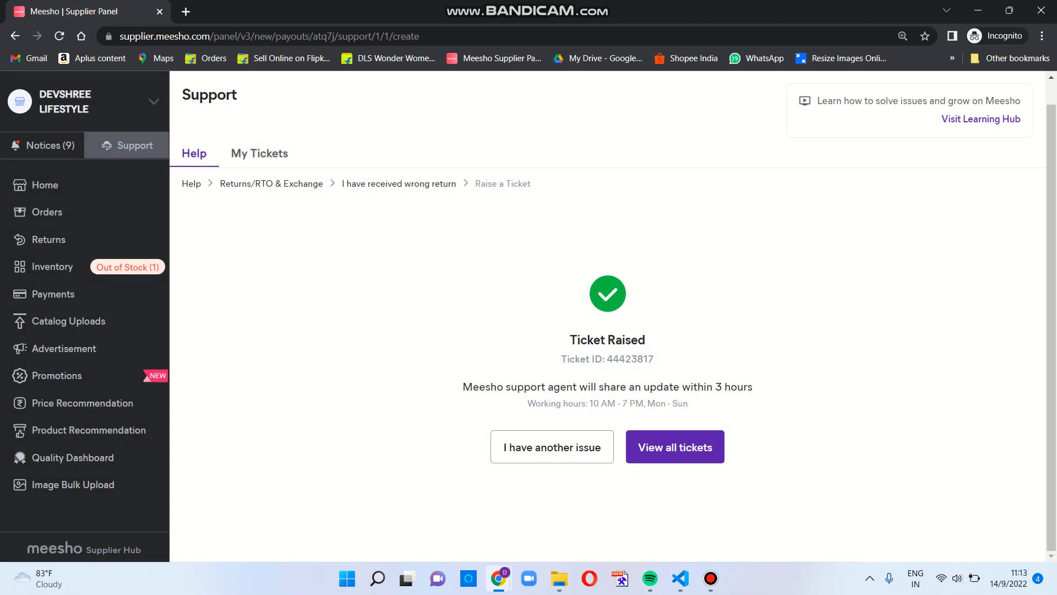